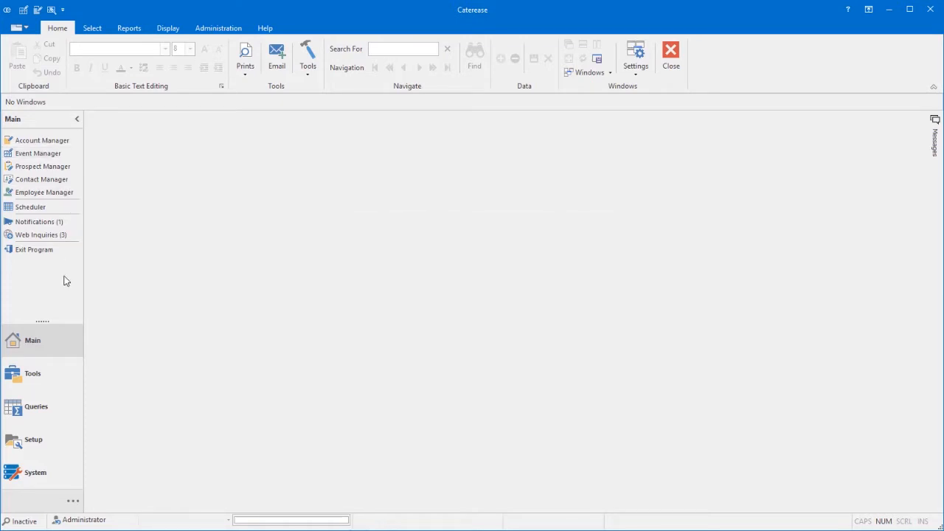
Start a new Event Query and set its relative date range to This month.
click(48, 406)
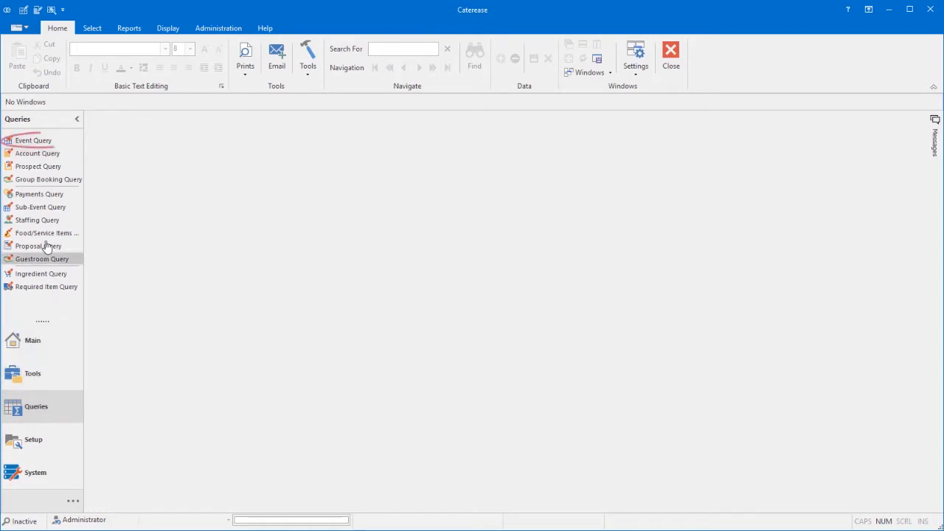
click(46, 140)
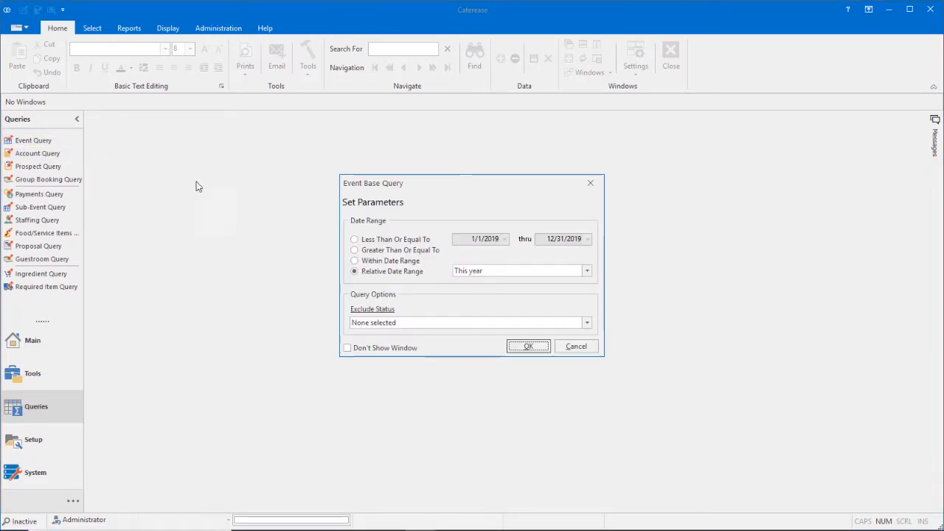
click(467, 271)
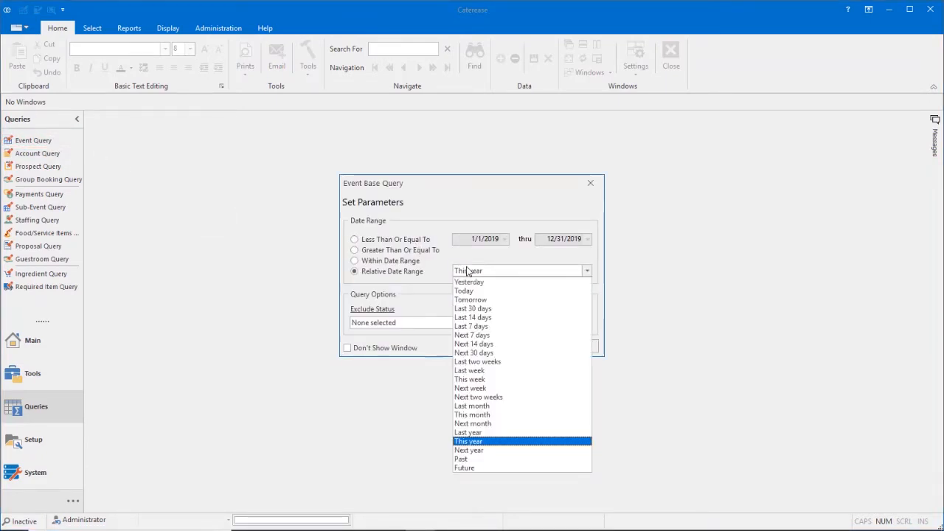
click(466, 415)
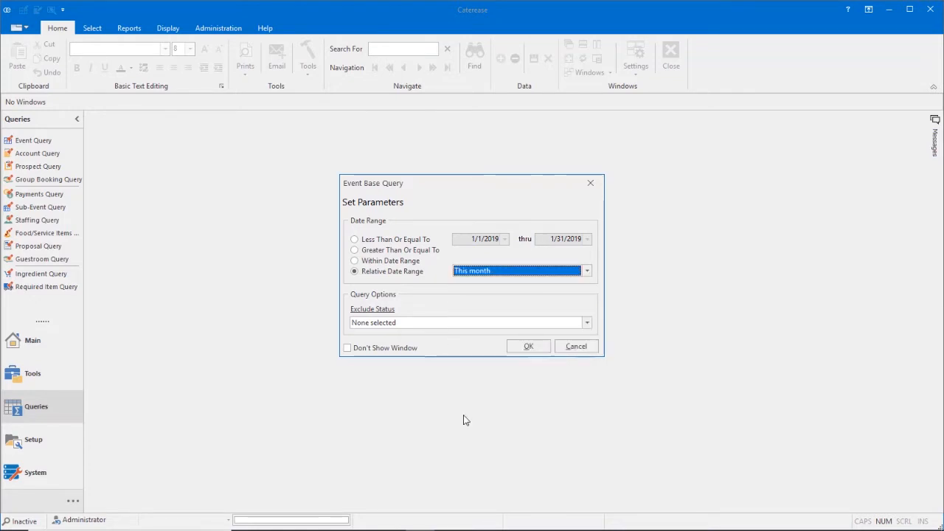
Exclude events with status Cancelled, enable Don't Show Window and run the event query.
click(409, 326)
click(355, 374)
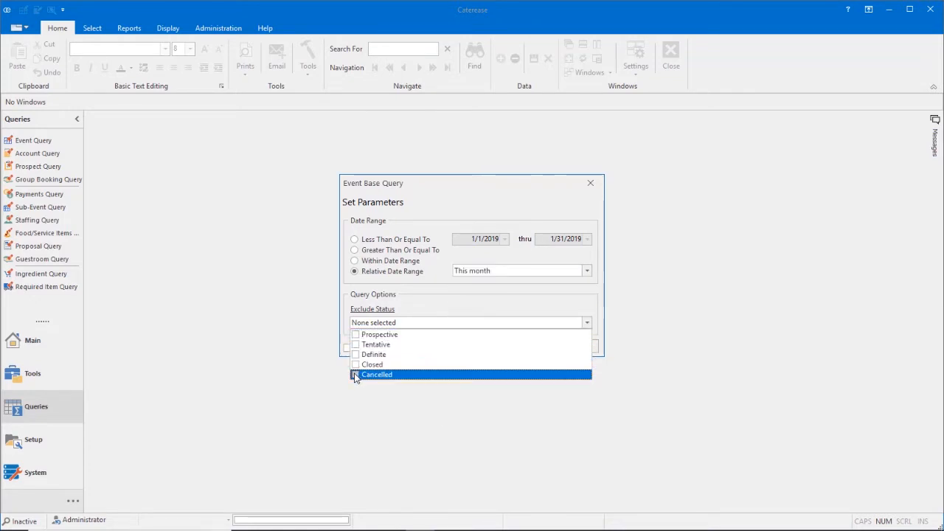
click(412, 310)
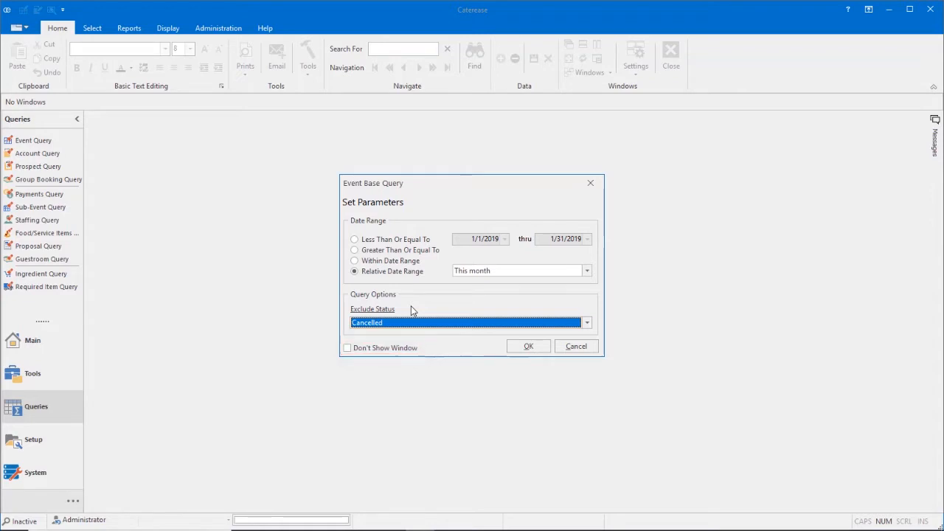
click(374, 352)
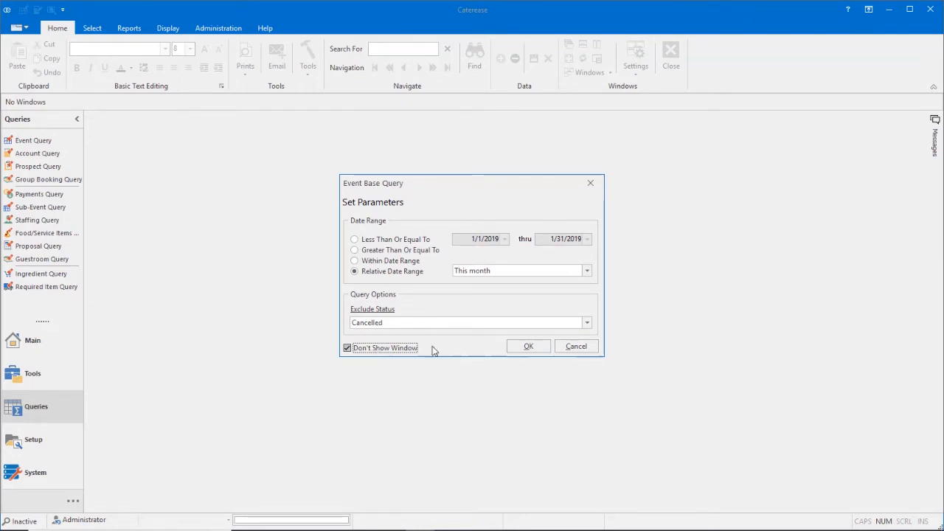
click(514, 347)
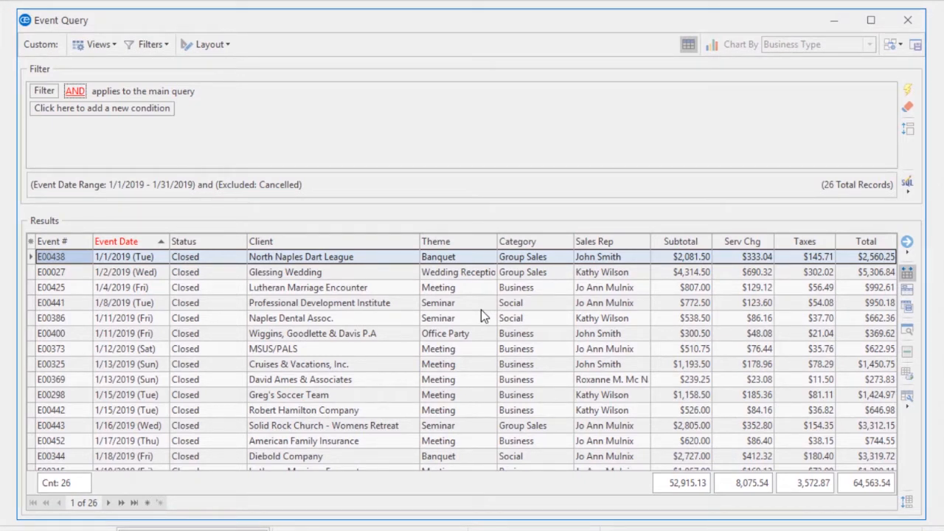
Filter the event query results to the status Closed.
click(242, 242)
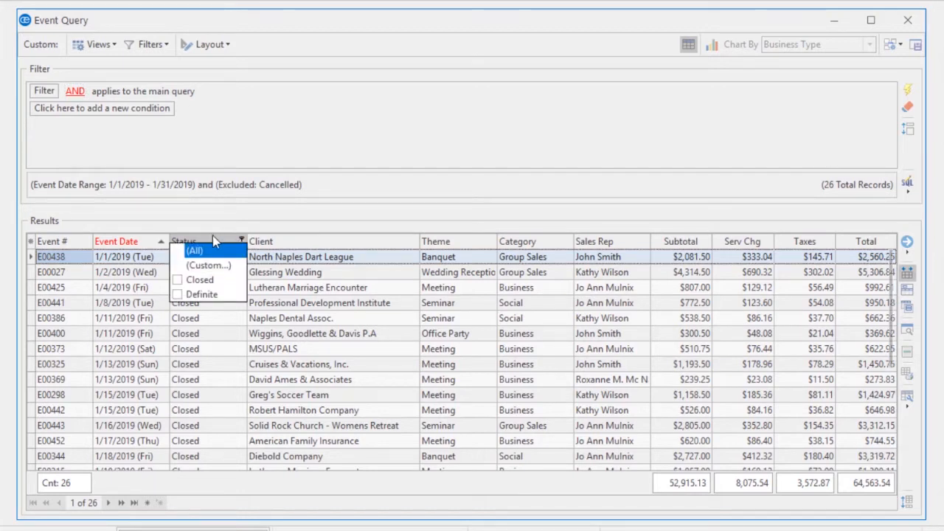
click(177, 280)
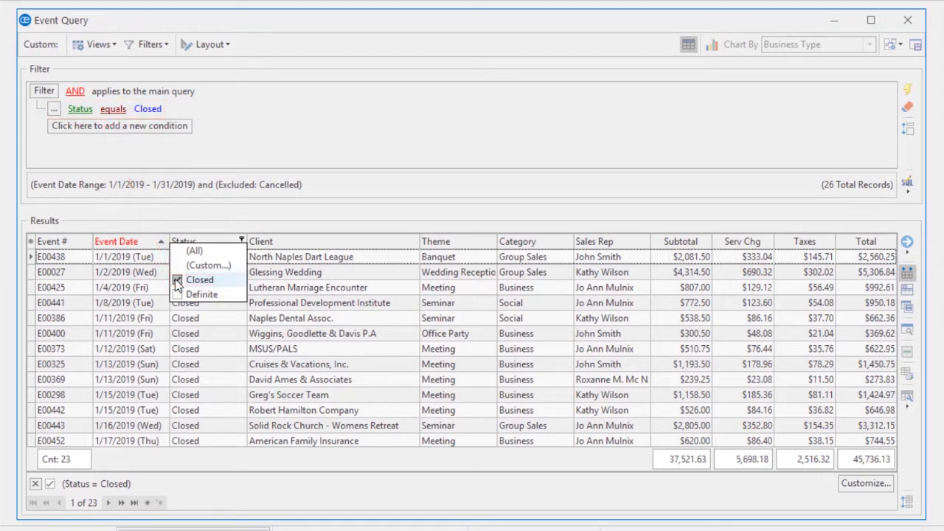
click(100, 131)
click(96, 129)
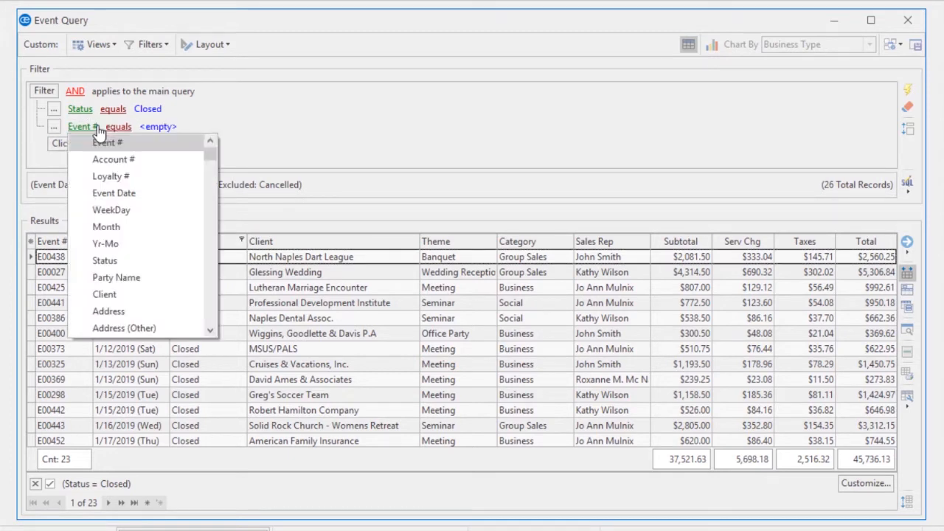
drag(210, 153, 211, 258)
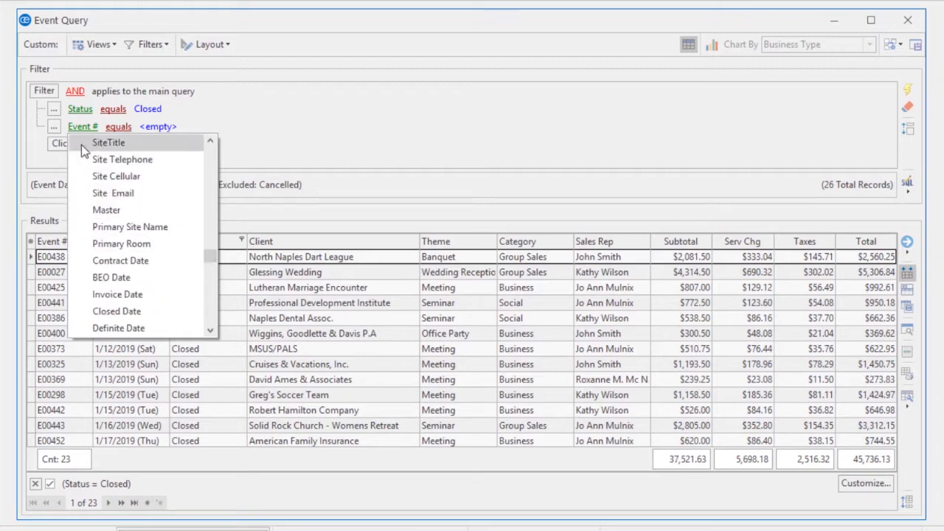
click(55, 129)
click(83, 179)
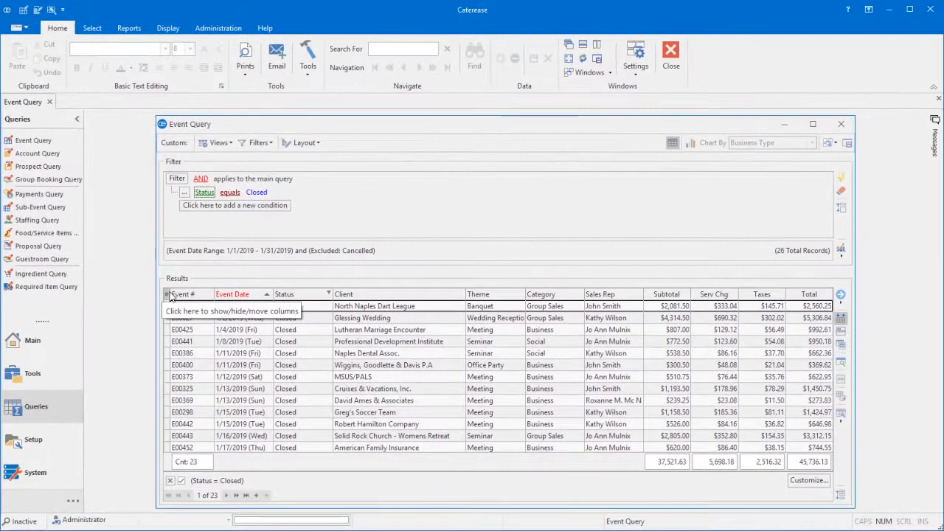
Hide the Status, Theme and Category columns in the results and show the Paid and Balance columns.
click(30, 242)
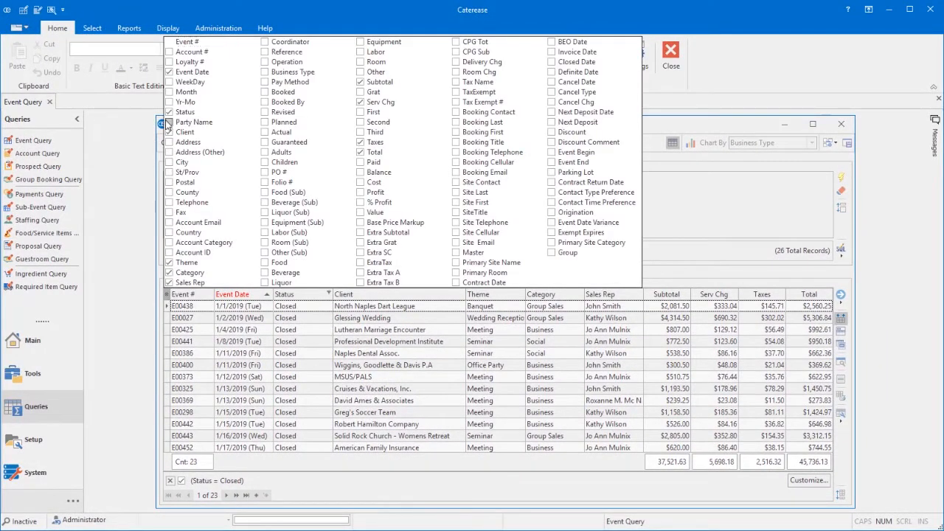
click(169, 112)
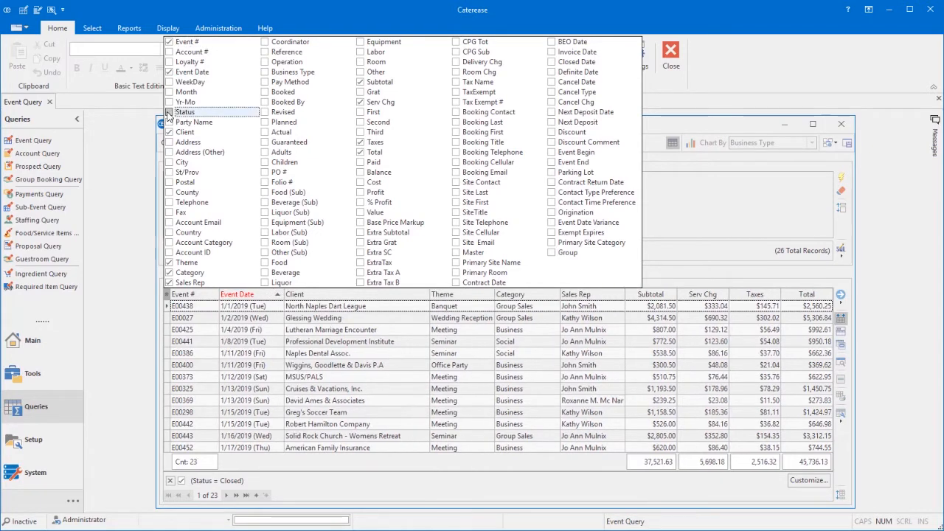
click(169, 263)
click(169, 273)
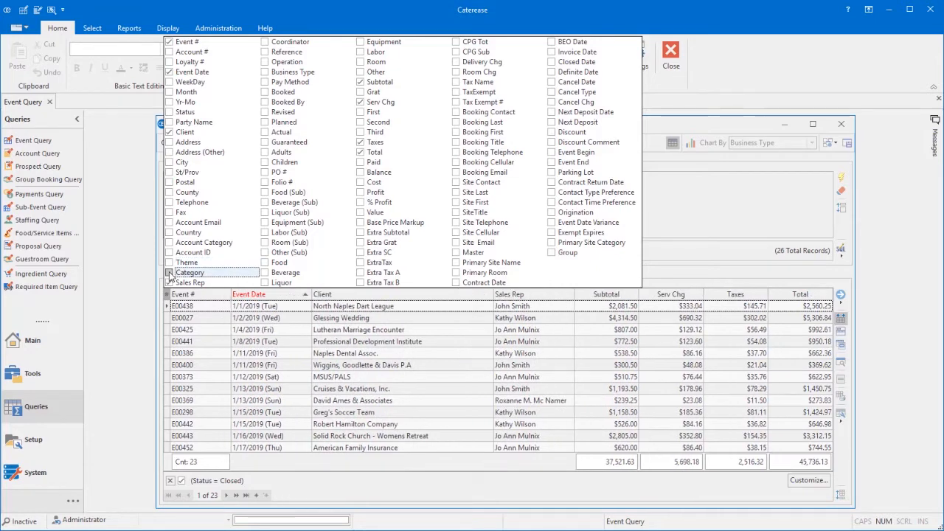
click(360, 163)
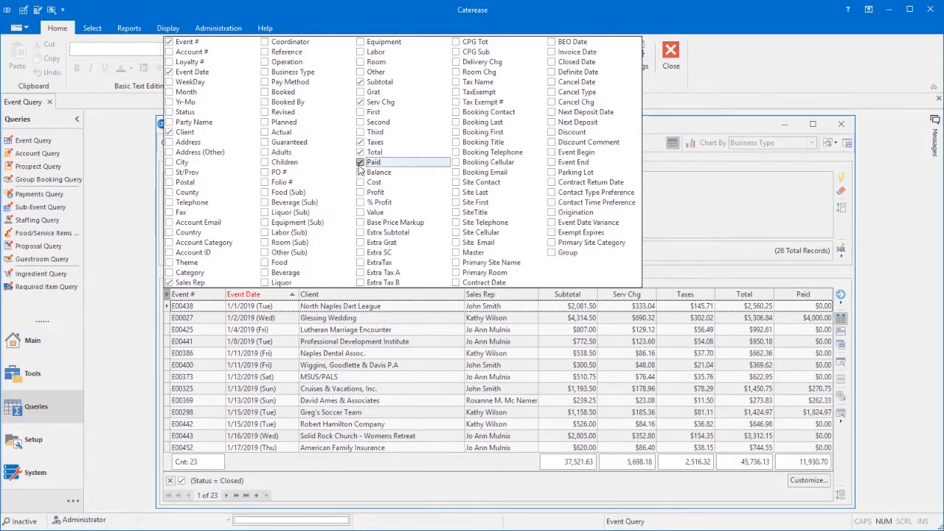
click(360, 172)
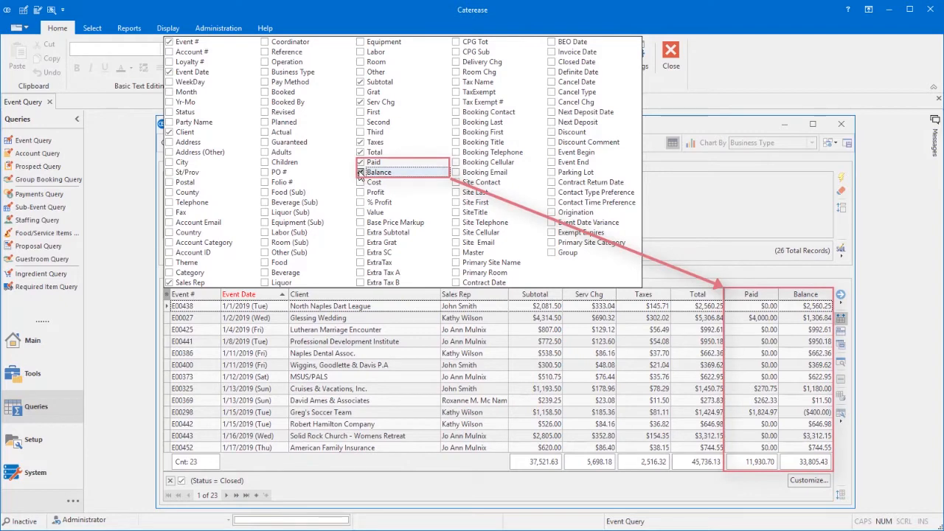
click(460, 295)
Group the results by Sales Rep and expand all groups to review each rep's events and subtotals.
right_click(460, 295)
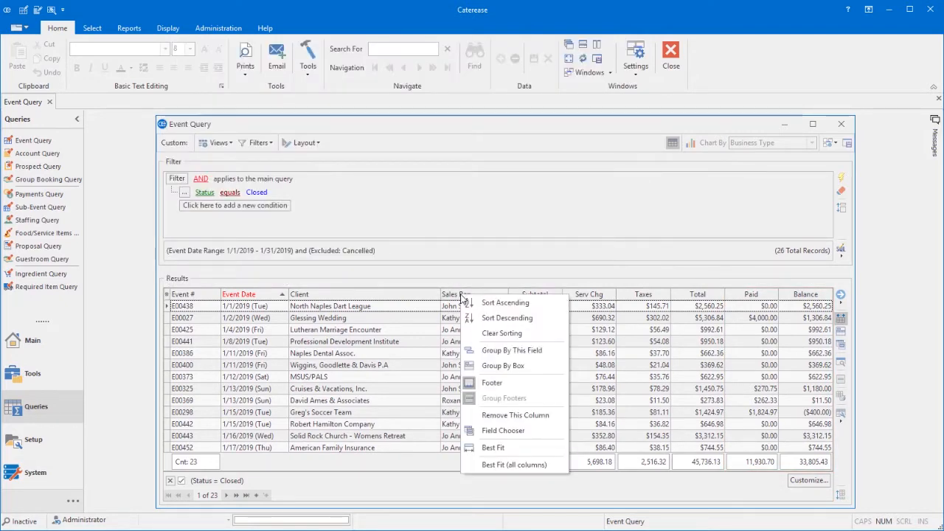
click(493, 351)
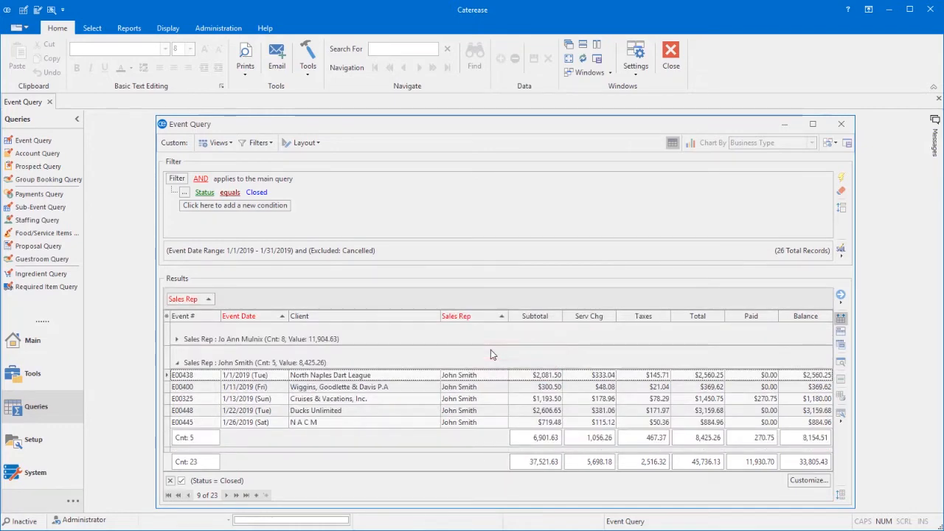
right_click(449, 337)
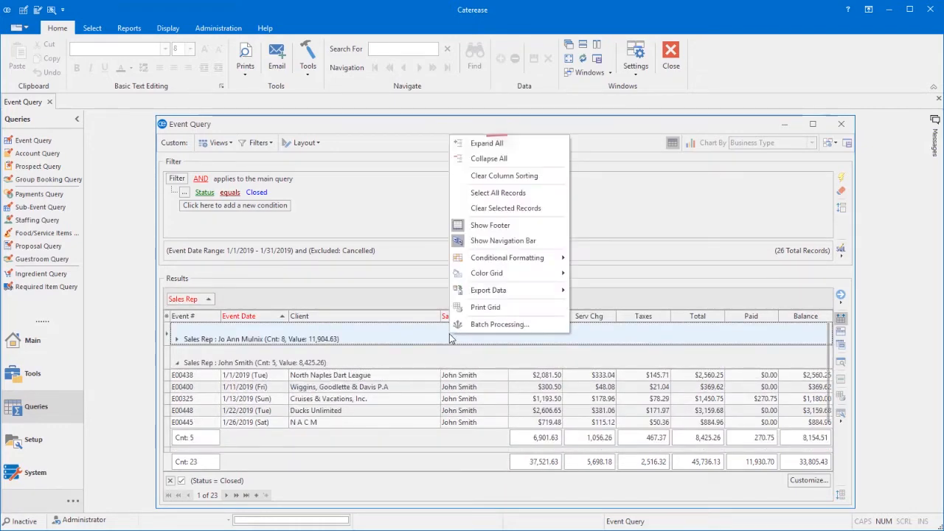
click(487, 144)
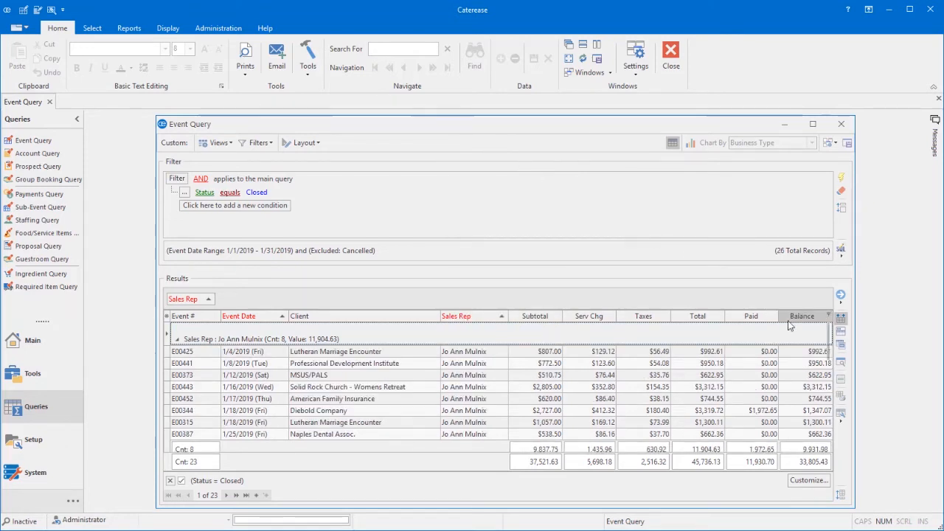
scroll(826, 365, down, 2)
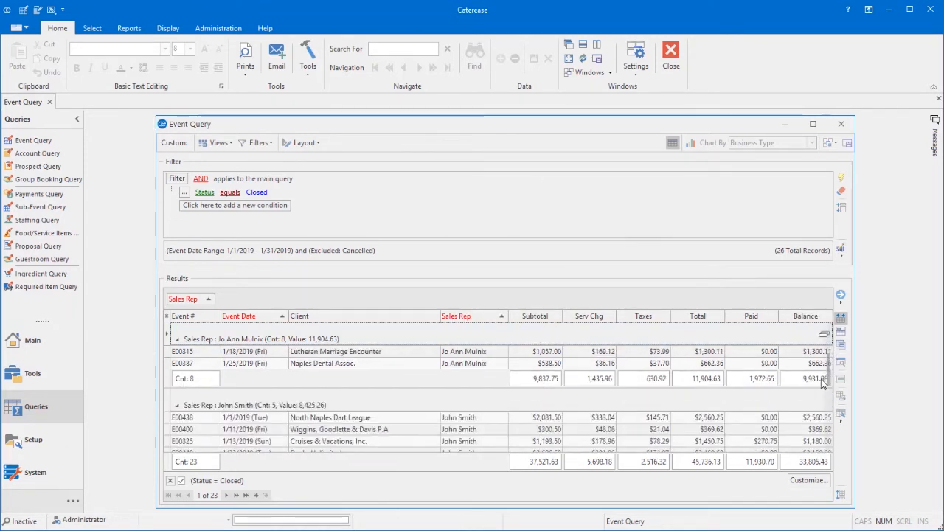
drag(824, 383, 827, 448)
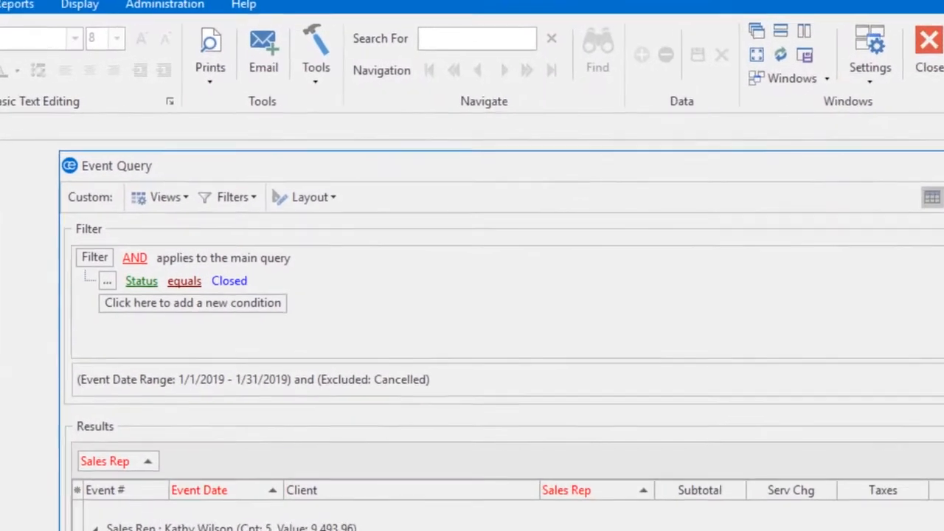
click(161, 200)
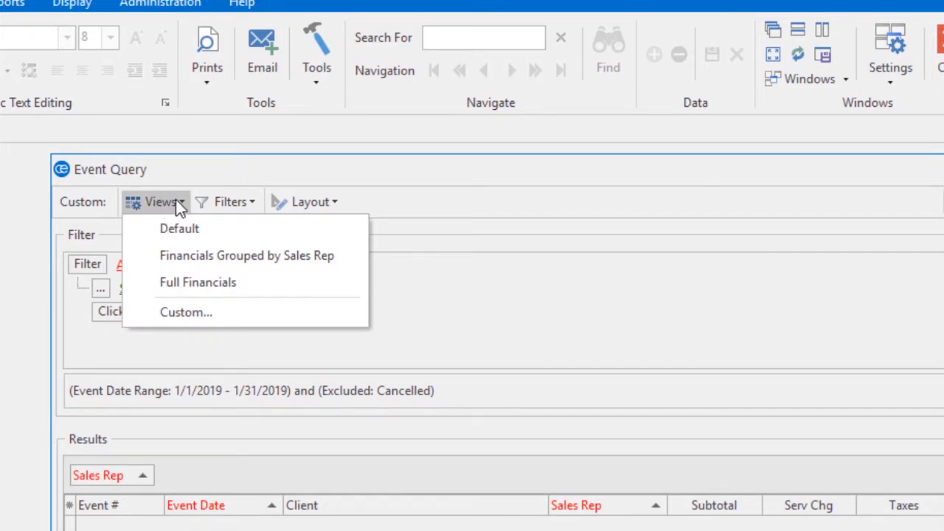
click(209, 201)
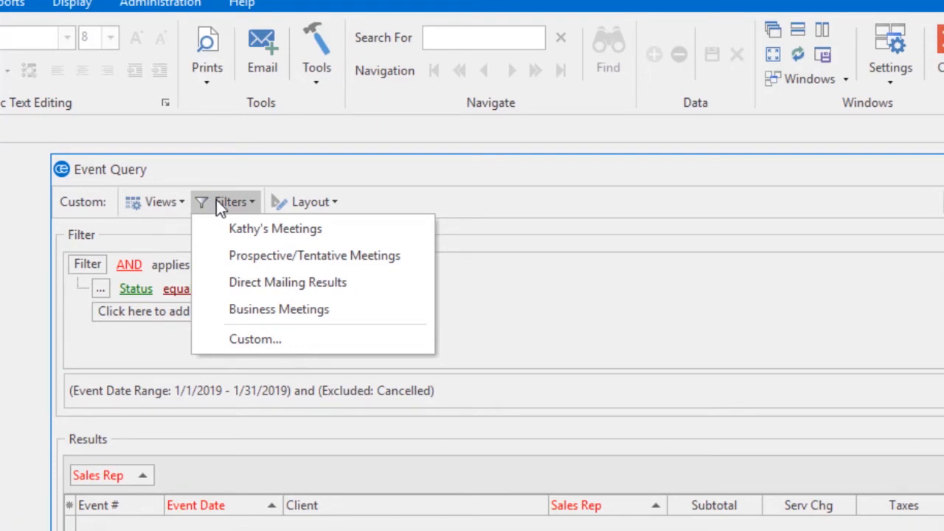
Save the current query setup as a custom user layout named "Closed Event Revenue Grouped by Rep".
click(293, 202)
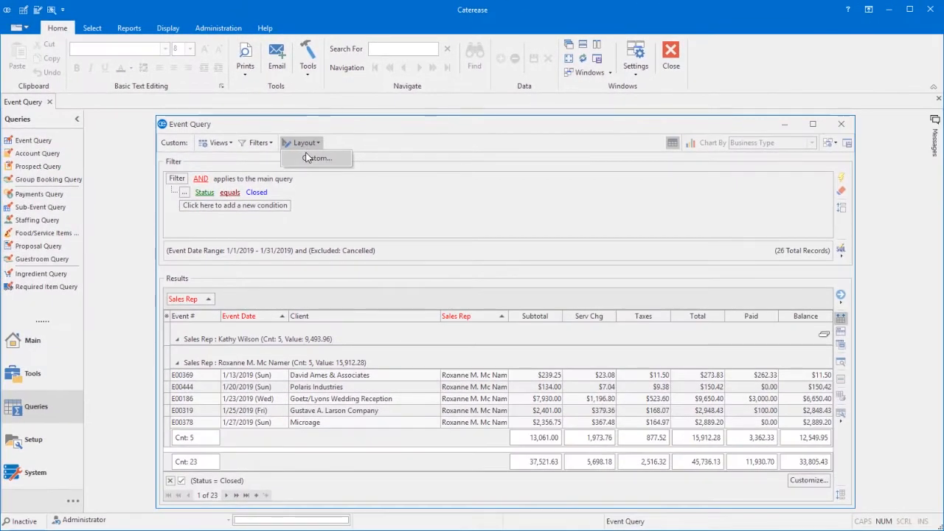
click(308, 158)
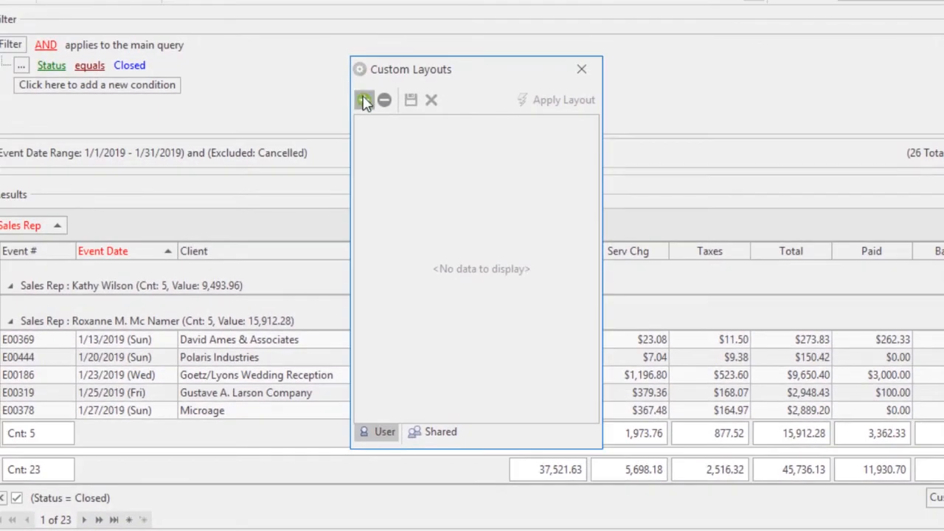
click(363, 99)
text(Closed Event Reve)
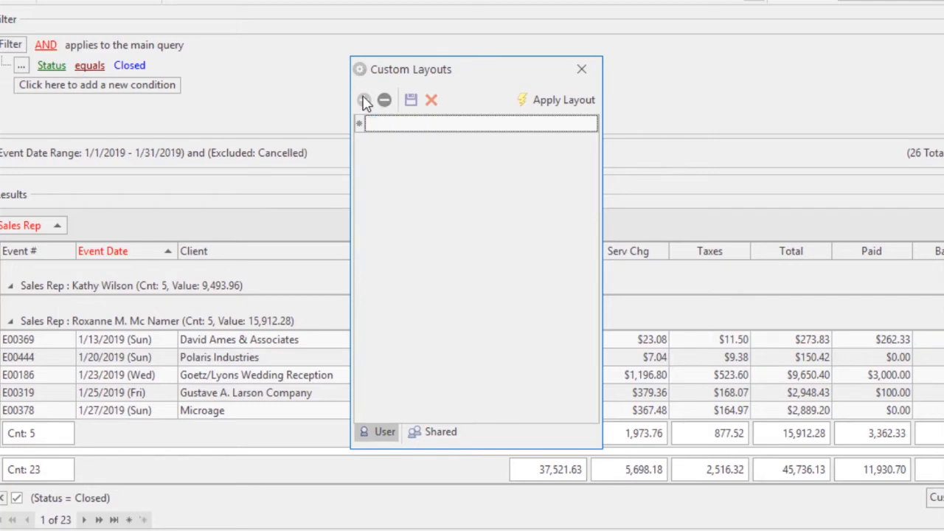
text(nue Grouped by Rep)
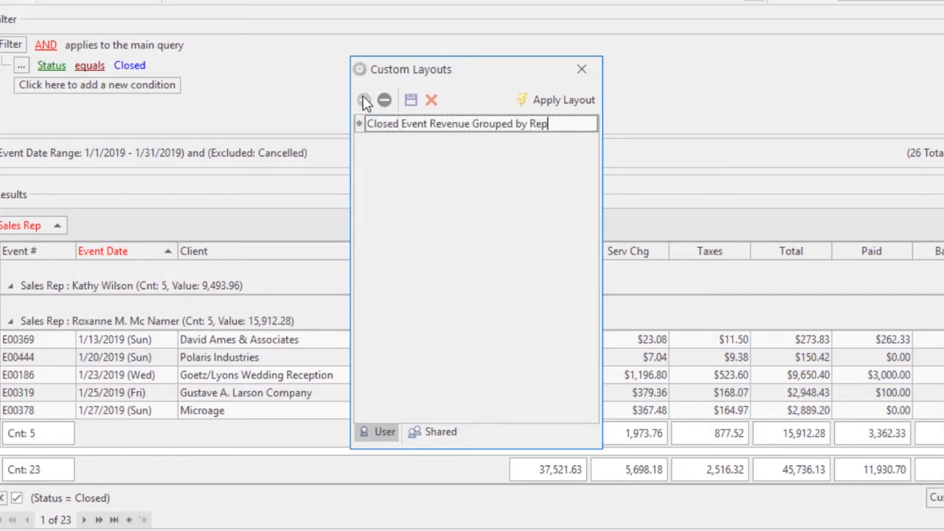
click(404, 104)
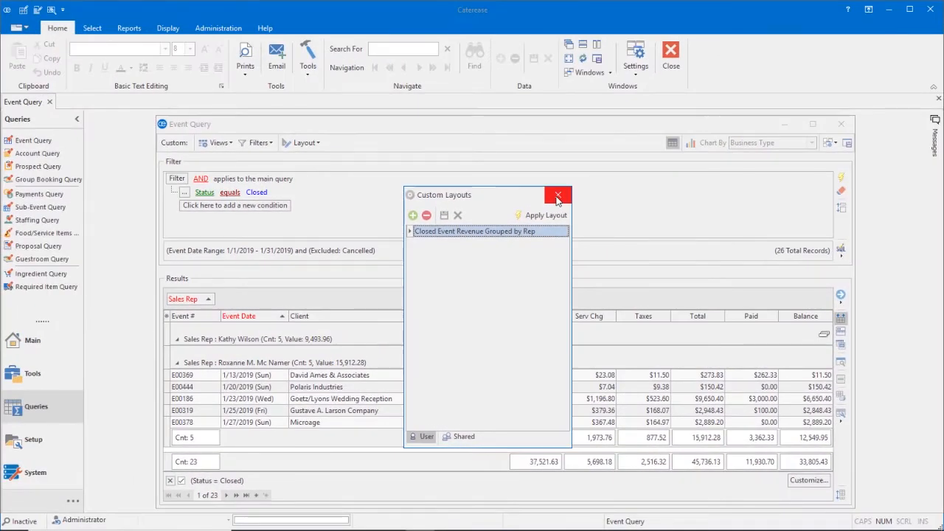
click(558, 196)
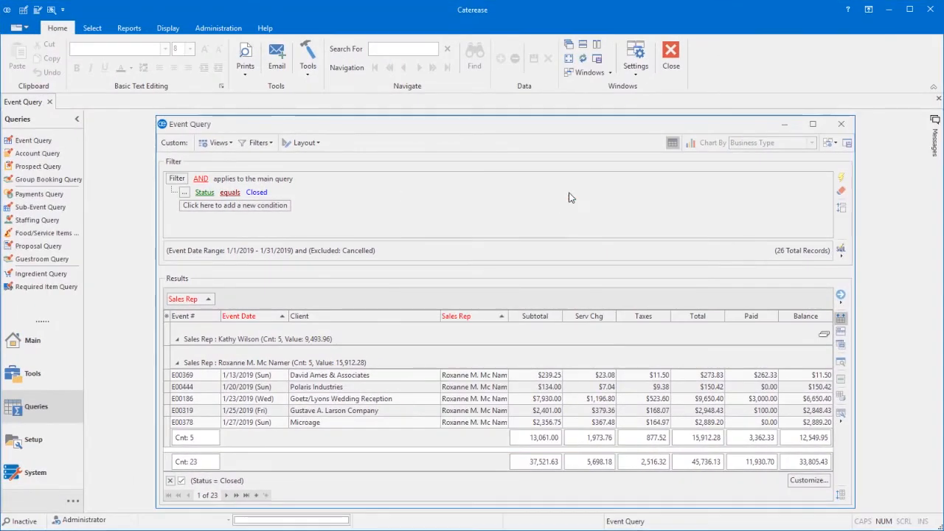
Close and reopen the Event Query and apply the saved layout "Closed Event Revenue Grouped by Rep" to the results.
click(841, 124)
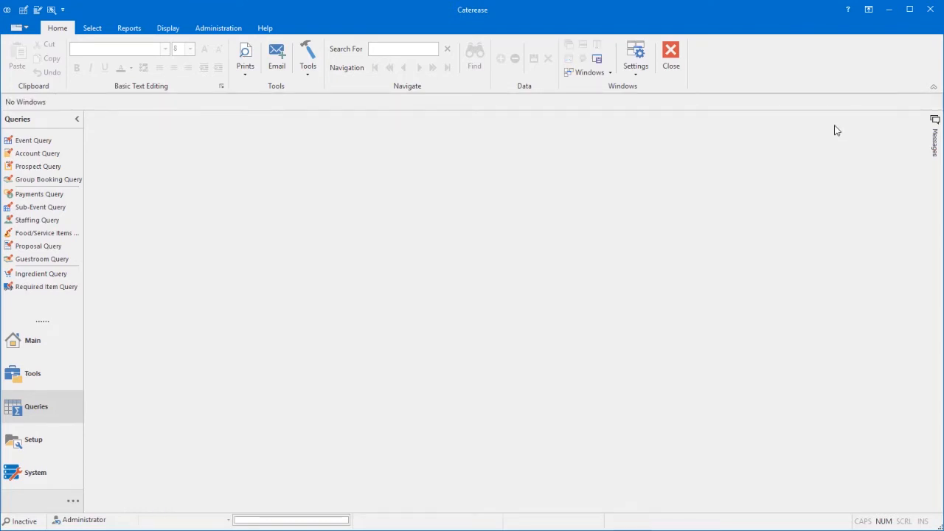
click(62, 140)
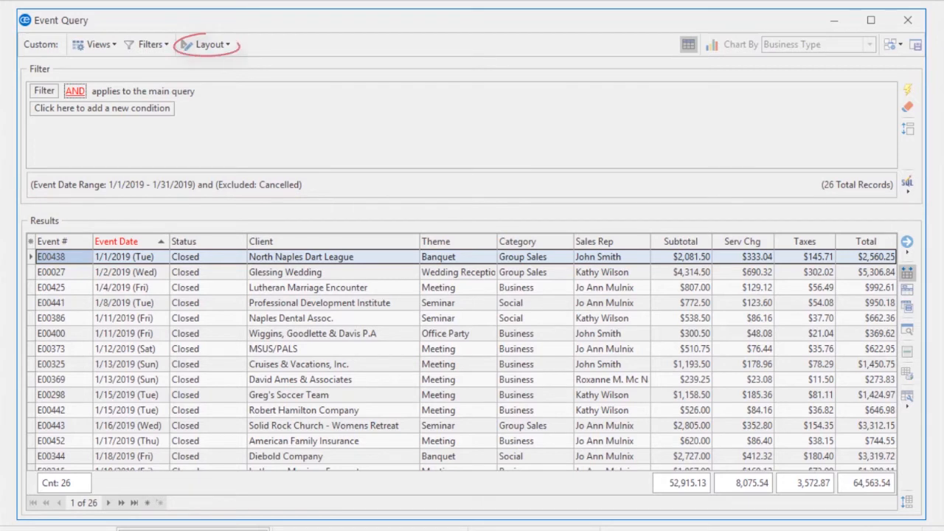
click(197, 45)
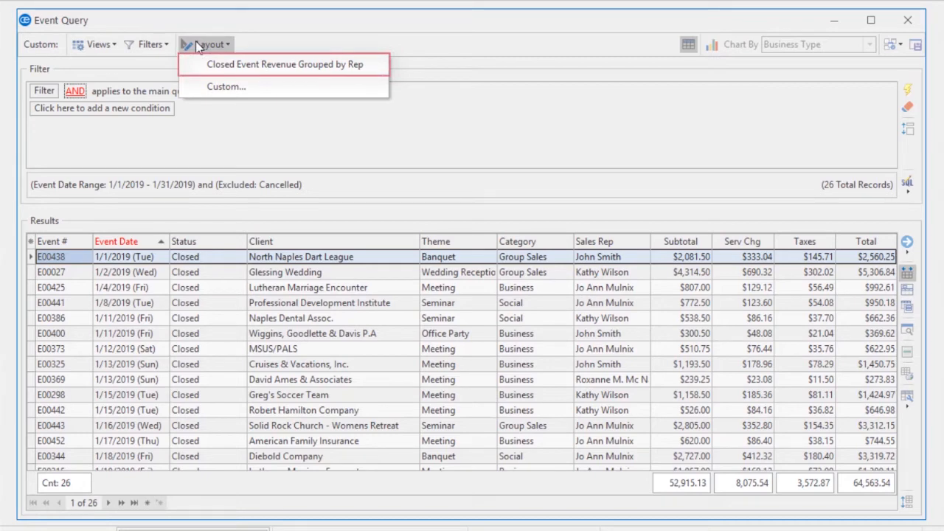
click(210, 64)
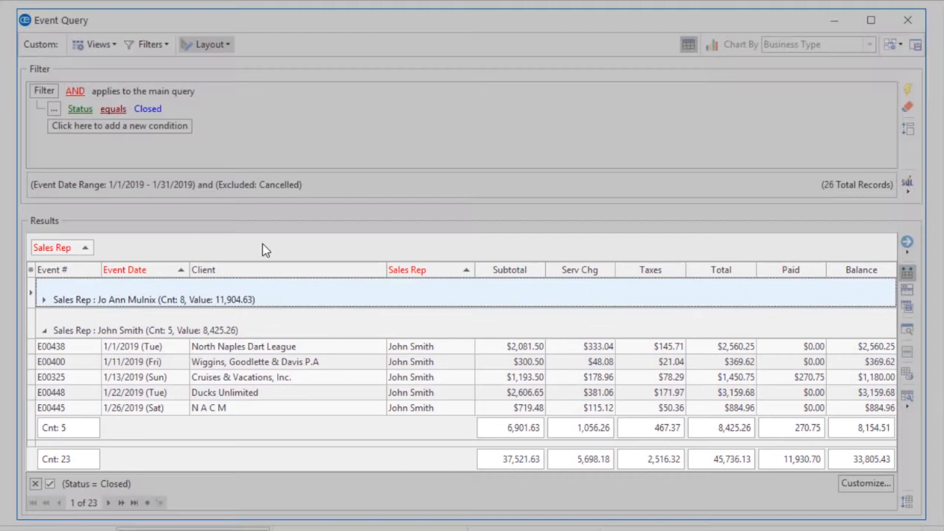
Expand all Sales Rep groups in the results and review the events and subtotals through the last rep.
right_click(295, 320)
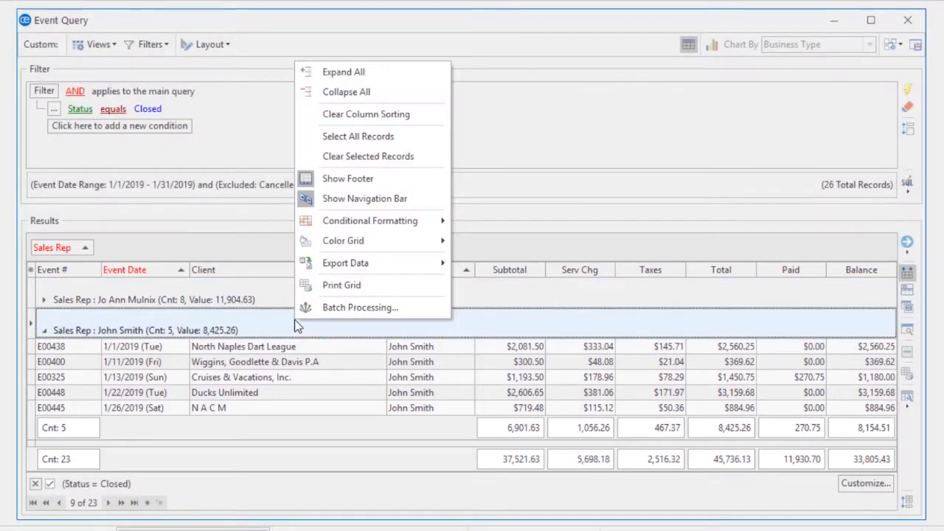
click(346, 74)
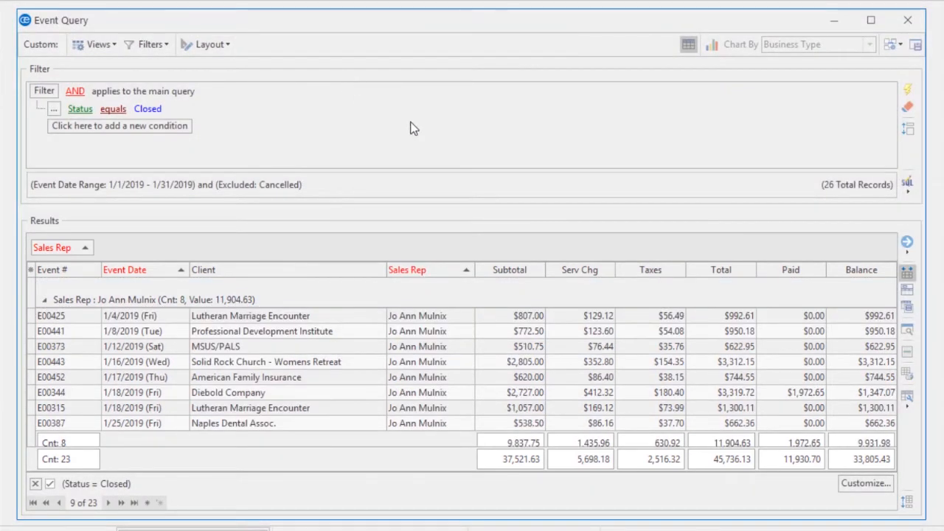
drag(889, 299, 888, 432)
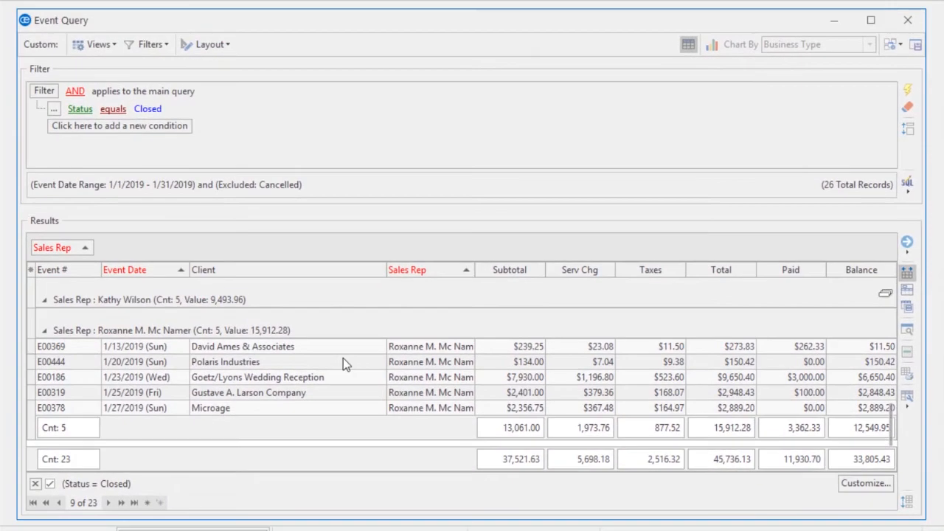
Check the export and print options available for the grouped results grid, and close the Event Query.
right_click(329, 360)
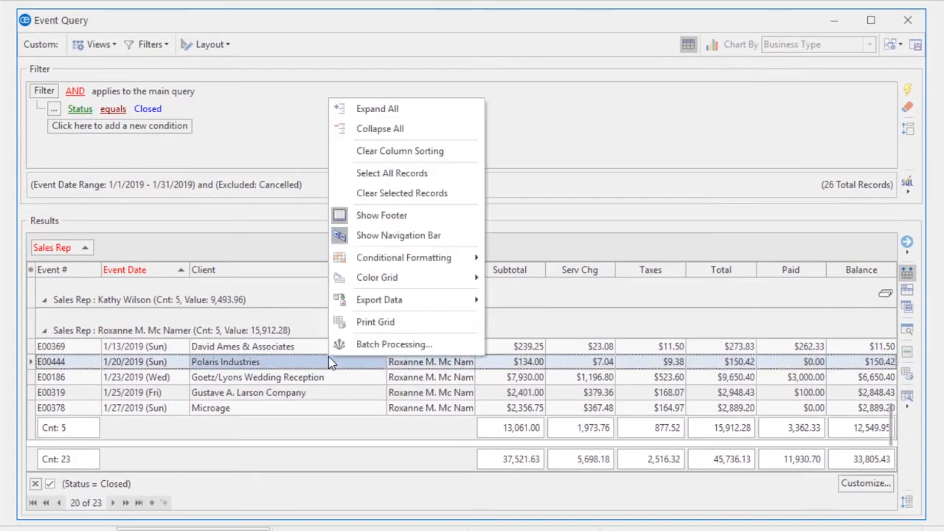
mouse_move(364, 301)
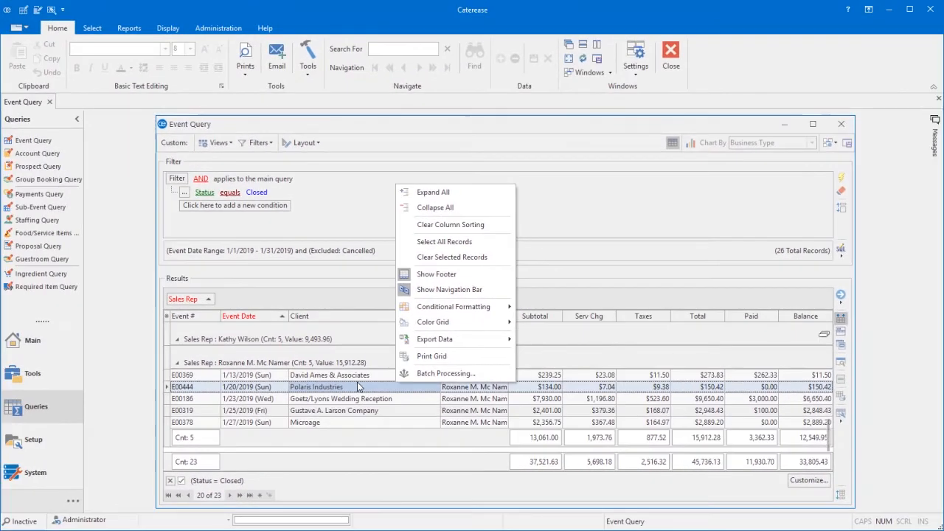
click(279, 357)
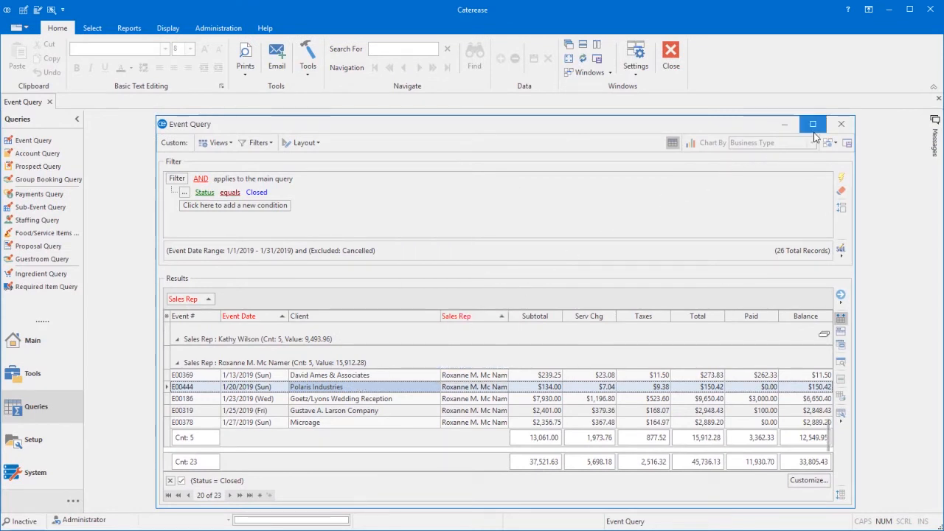
click(839, 125)
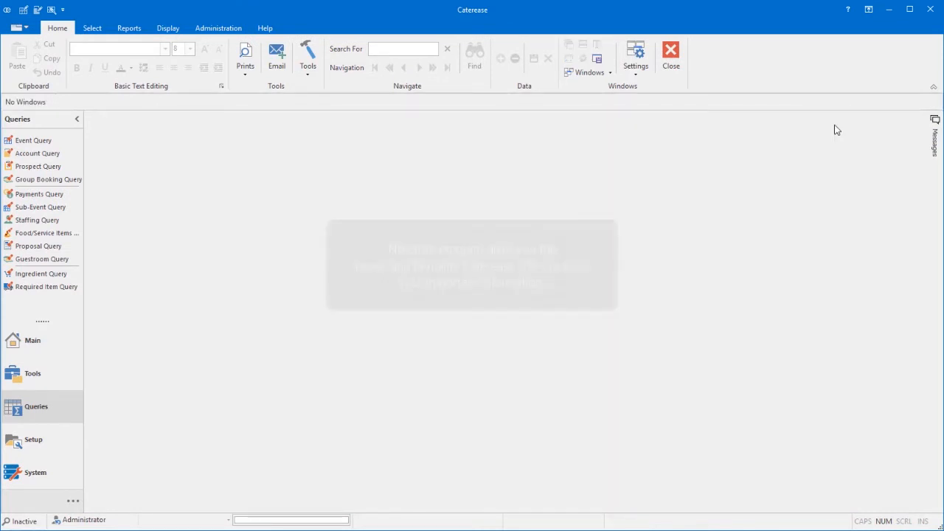